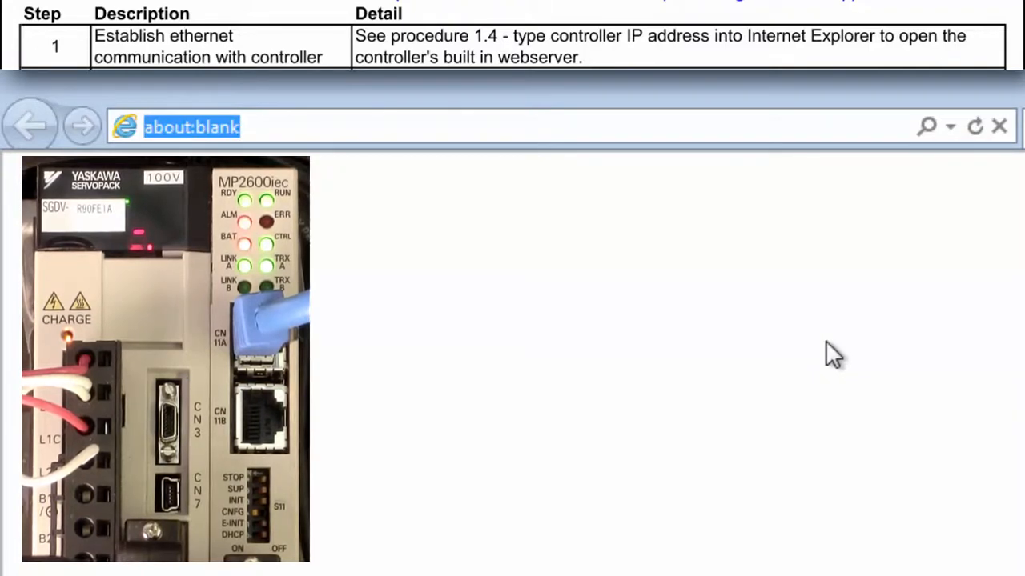
Step: Load the controller web server at 192.168.1.1, which reports firmware 2.3.0 build 61
left_click(549, 127)
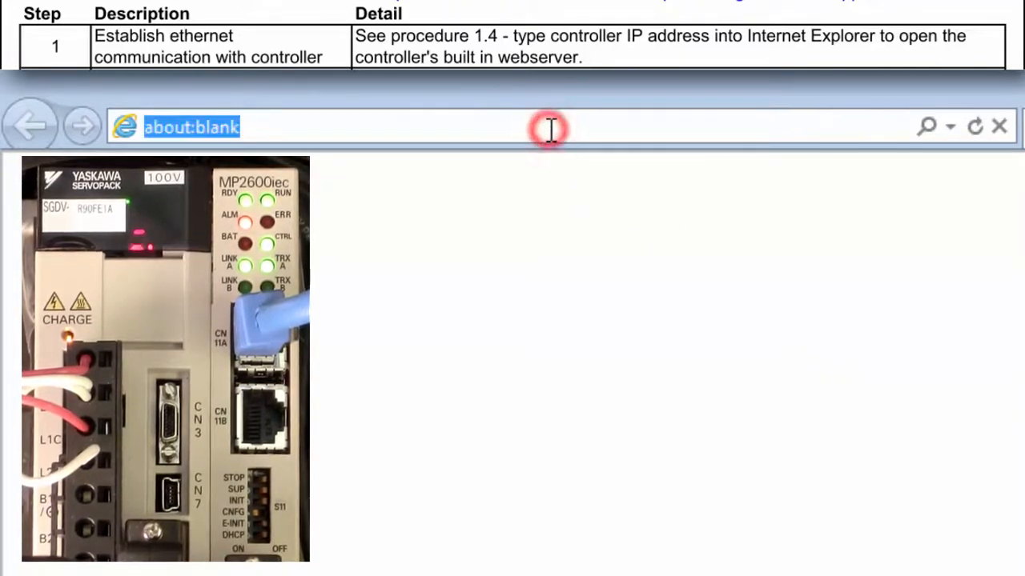
type("192.")
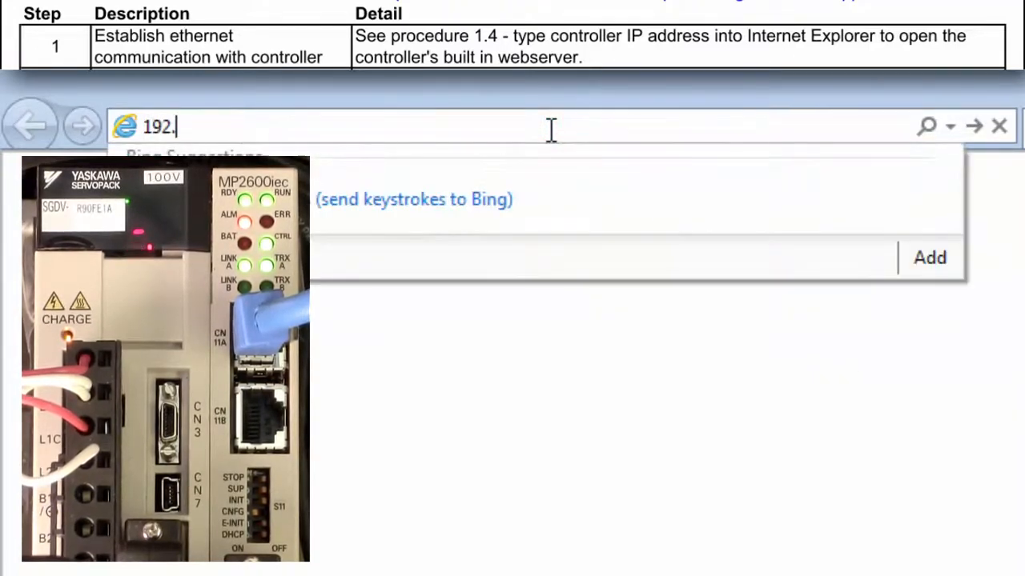
type("168.1.1")
key("Return")
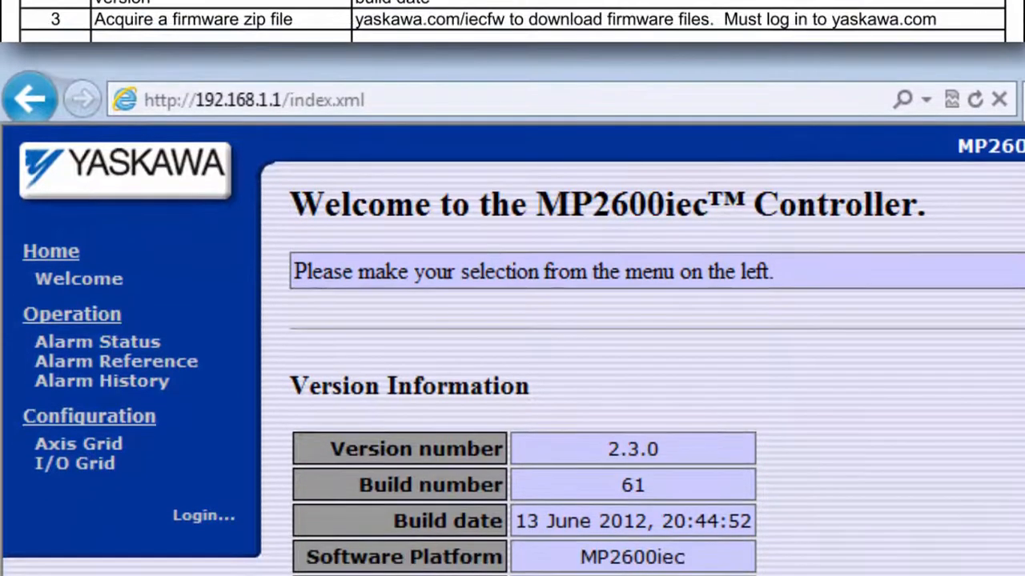
Step: In a new tab, go to yaskawa.com/iecfw and request the MP2600 Firmware v2.6.0 download
key("ctrl+t")
type("yaska")
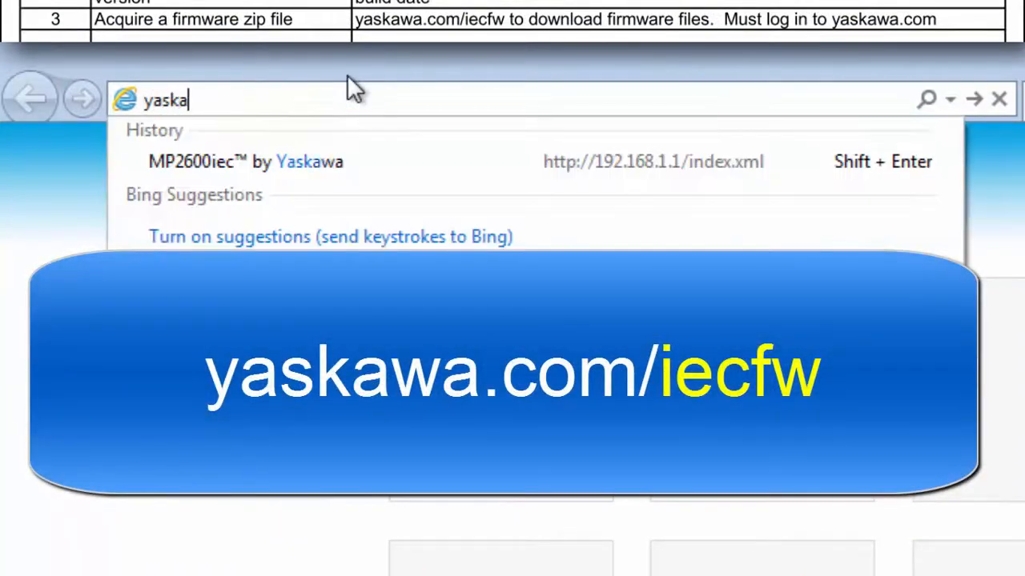
type("wa.com/iecfw")
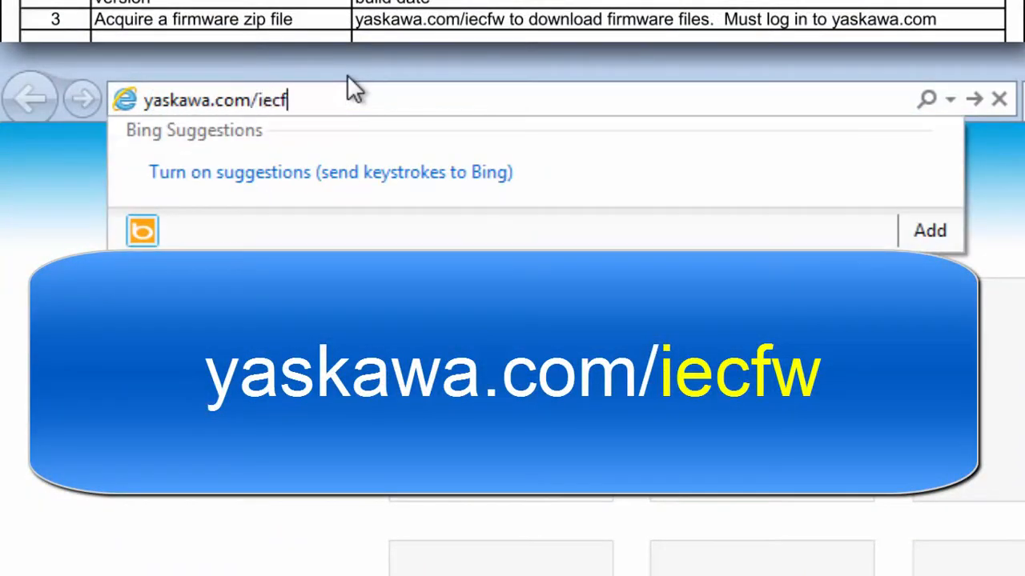
key("Return")
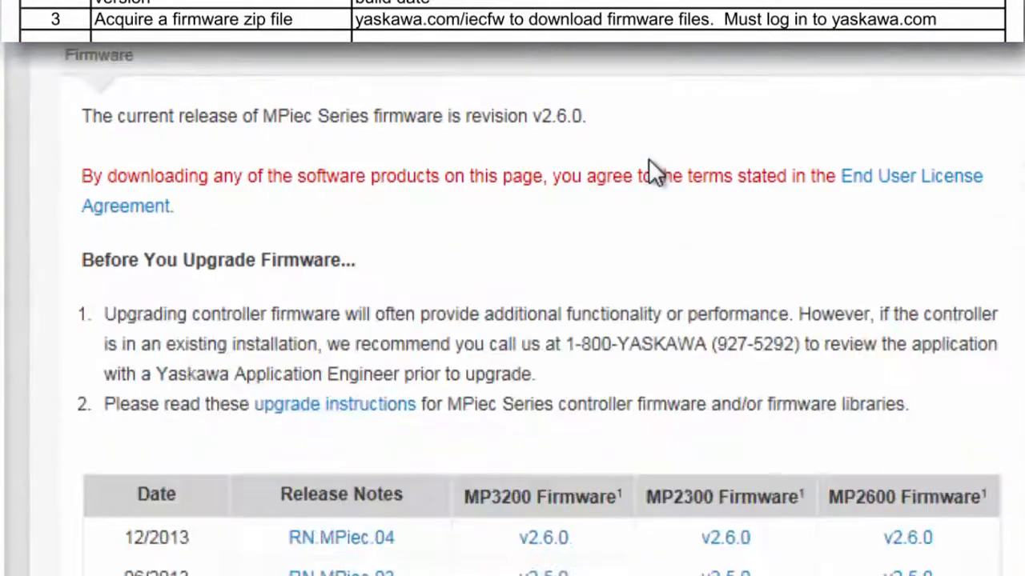
scroll(655, 172, "down", 3)
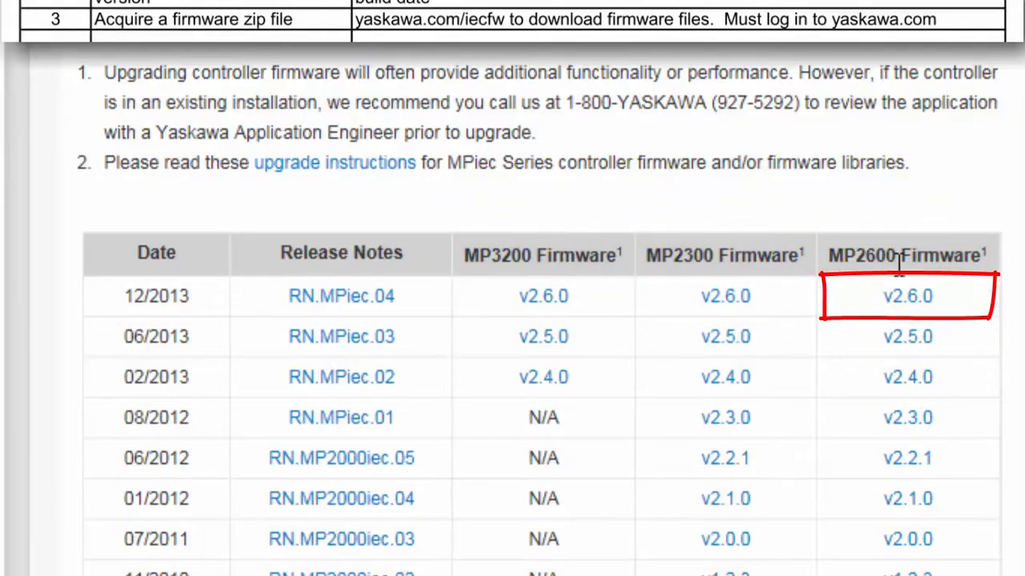
left_click(920, 303)
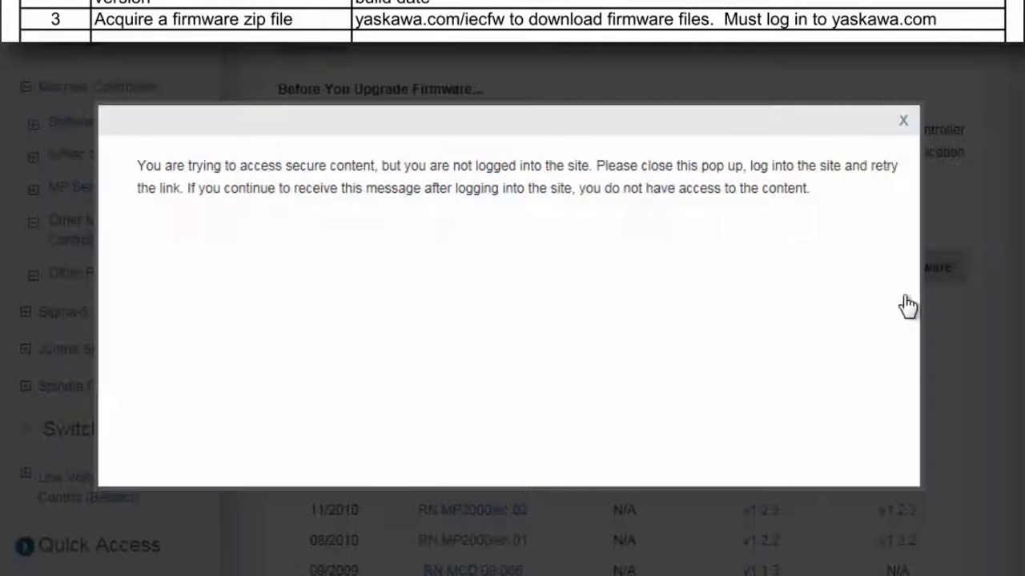
Step: Dismiss the login-required notice and sign in to the Yaskawa site with the account username and password
left_click(905, 124)
scroll(680, 240, "up", 5)
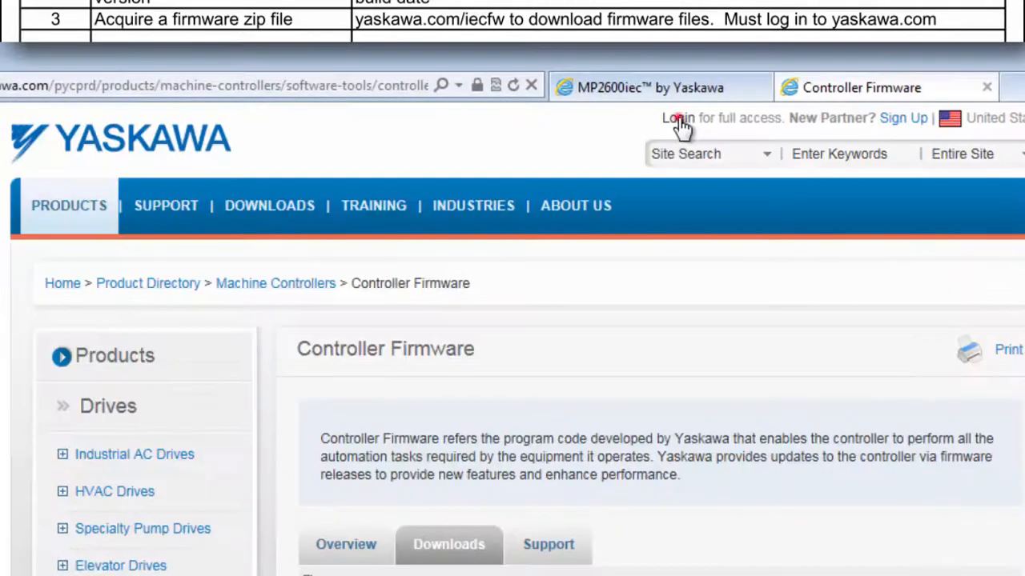
left_click(678, 120)
left_click(597, 406)
key("Tab")
type("********")
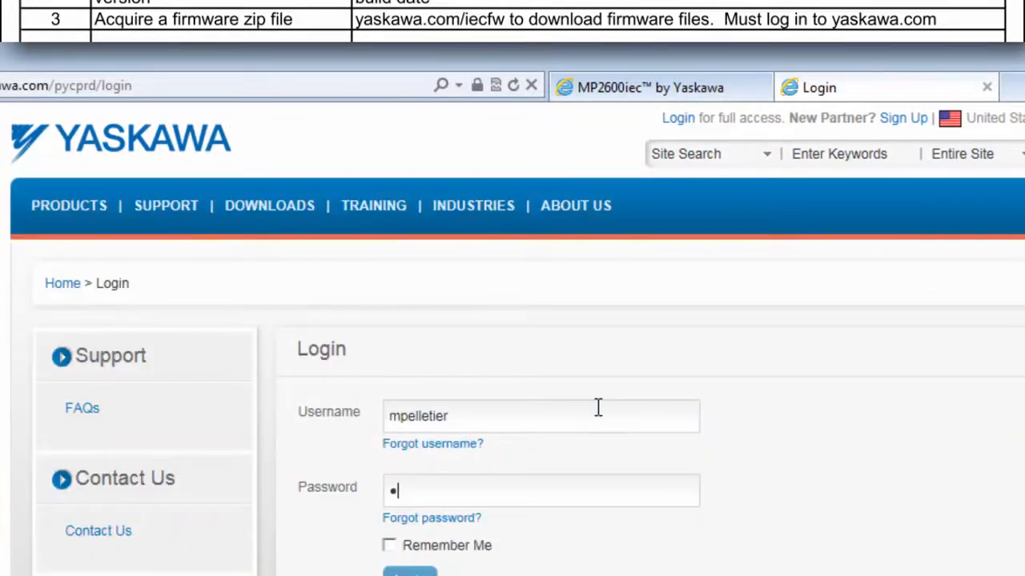
left_click(410, 573)
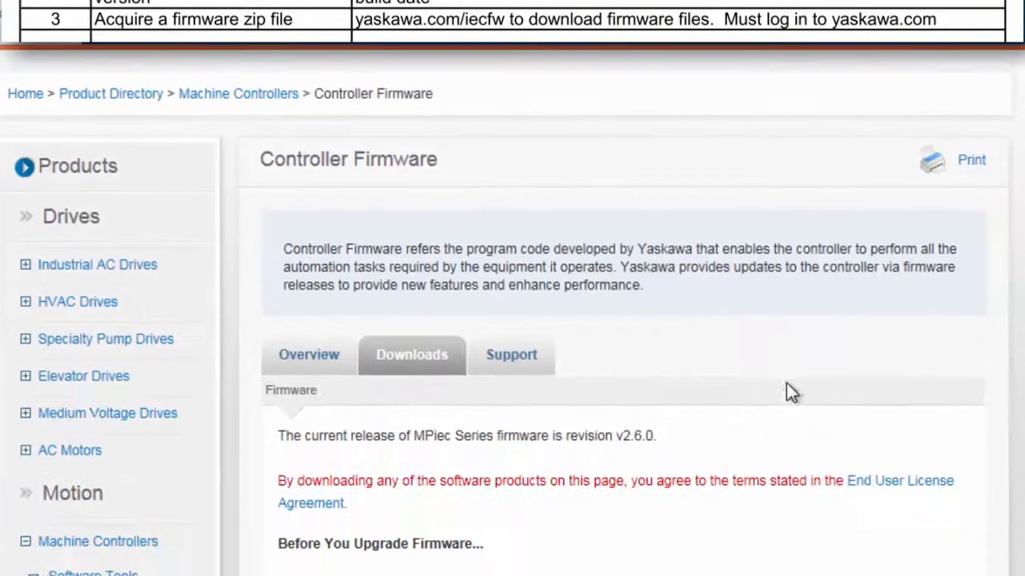
Step: Download and save MP2600_firmware_2-6-0-149.zip (3.2 MB) from the MP2600 v2.6.0 firmware entry
scroll(790, 361, "down", 3)
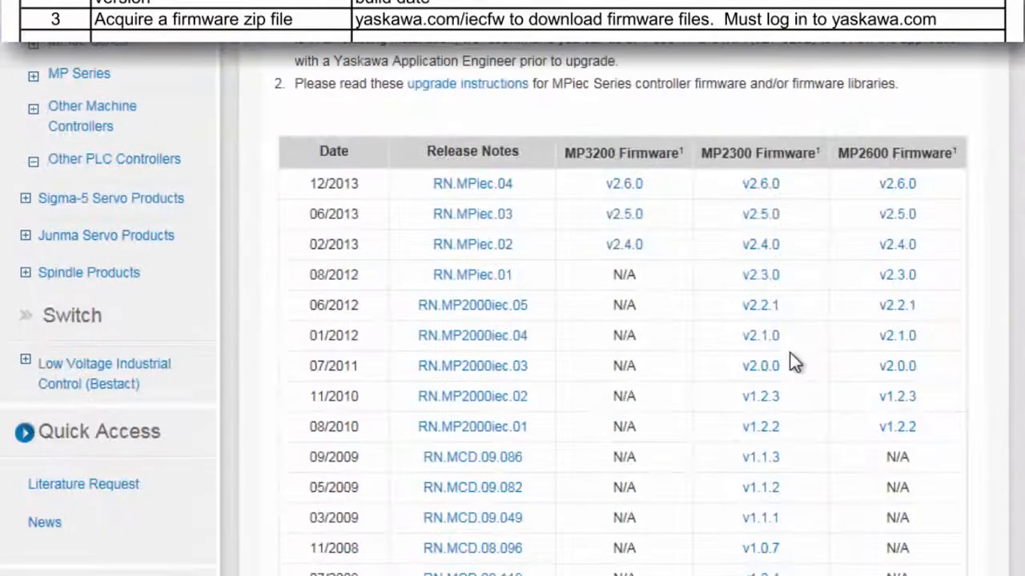
left_click(888, 186)
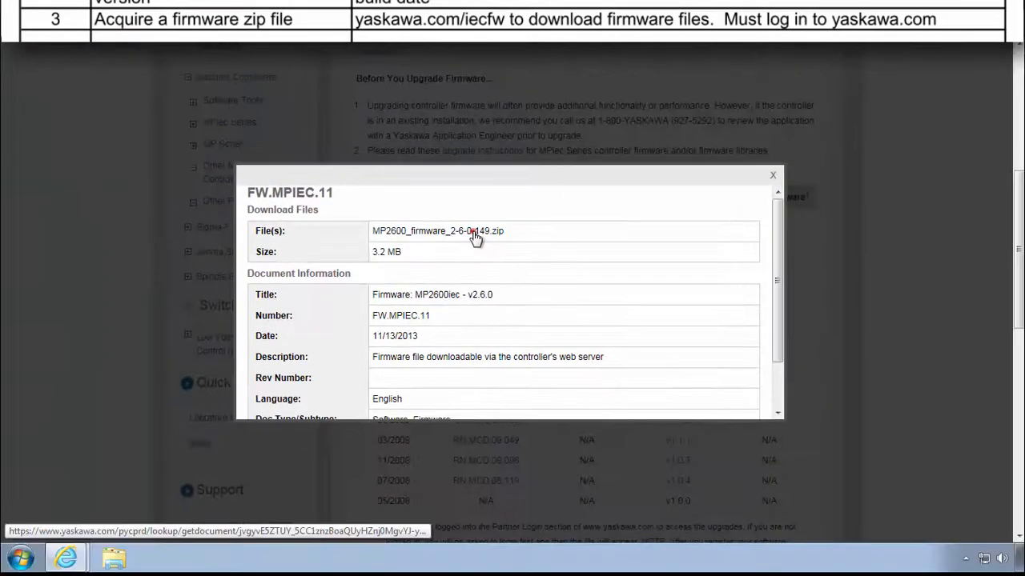
left_click(459, 203)
left_click(753, 526)
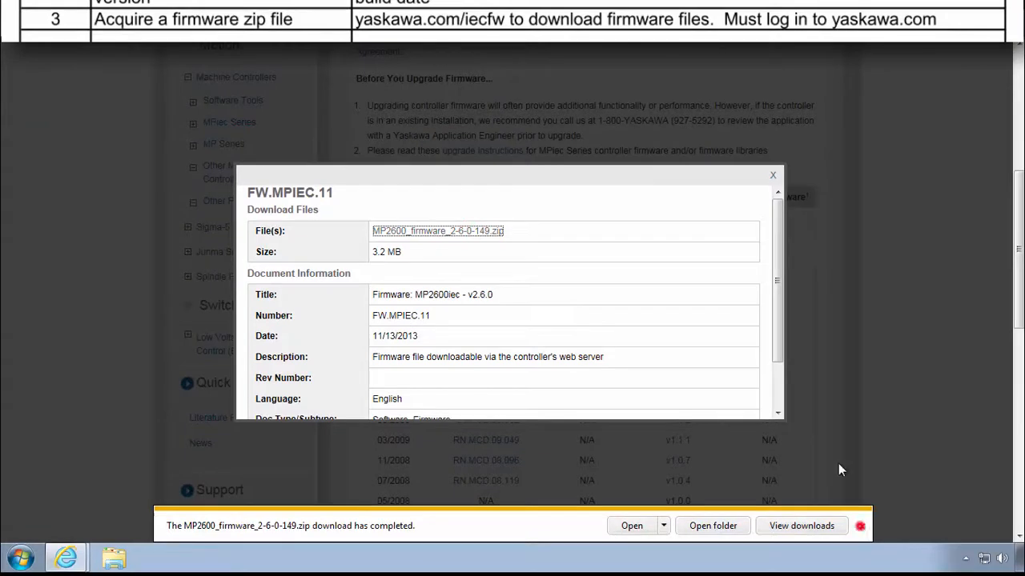
left_click(862, 530)
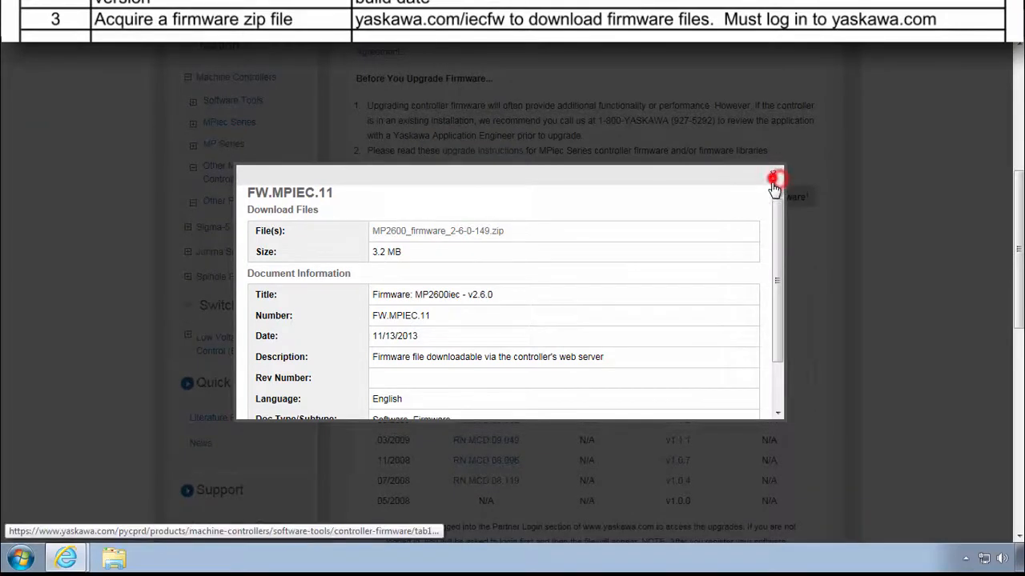
left_click(773, 175)
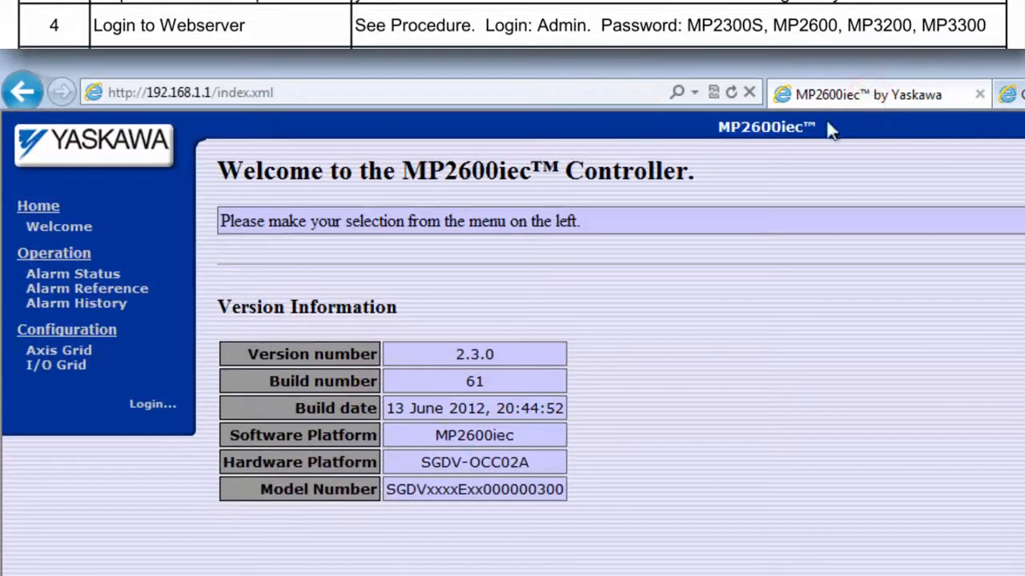
Step: Log in to the controller web server with the administrator username and password to see firmware 2.3.0
left_click(152, 404)
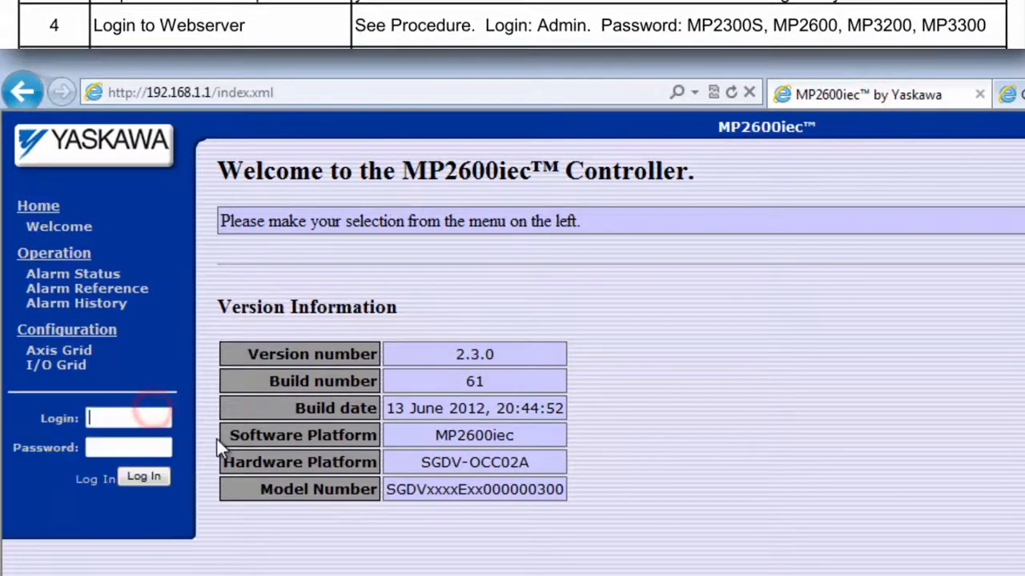
type("Admin")
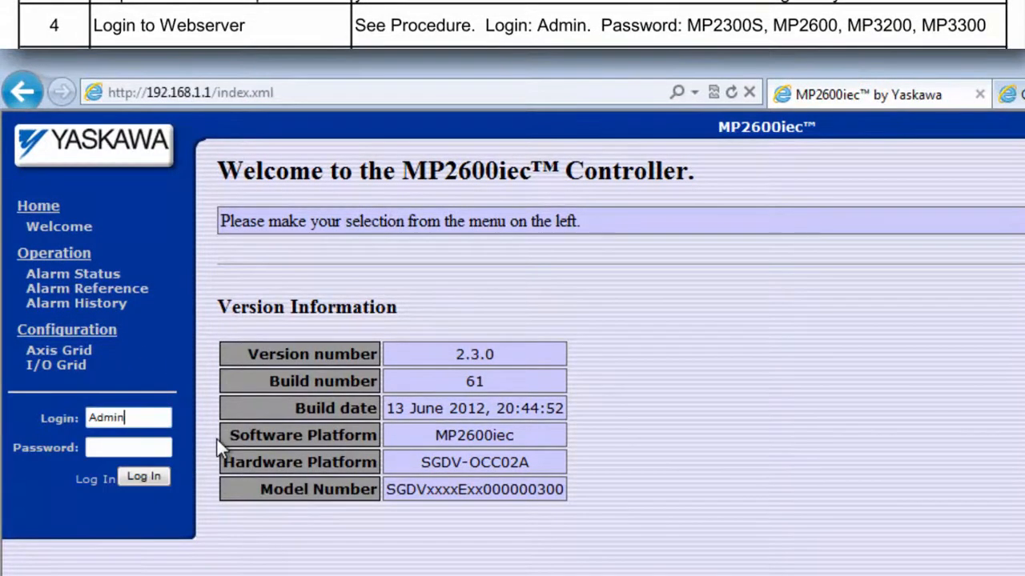
key("Tab")
type("MP2")
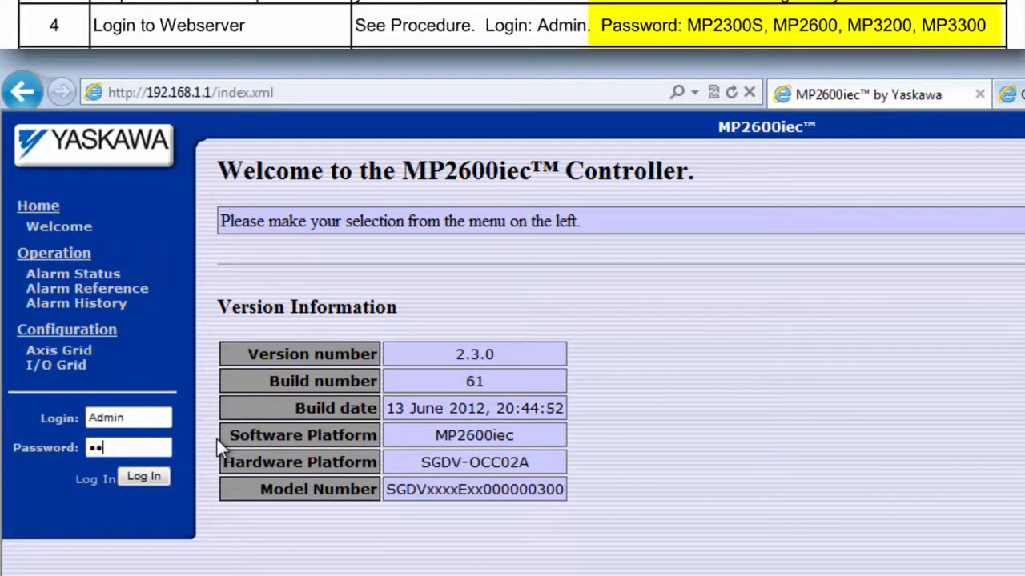
type("600")
left_click(153, 476)
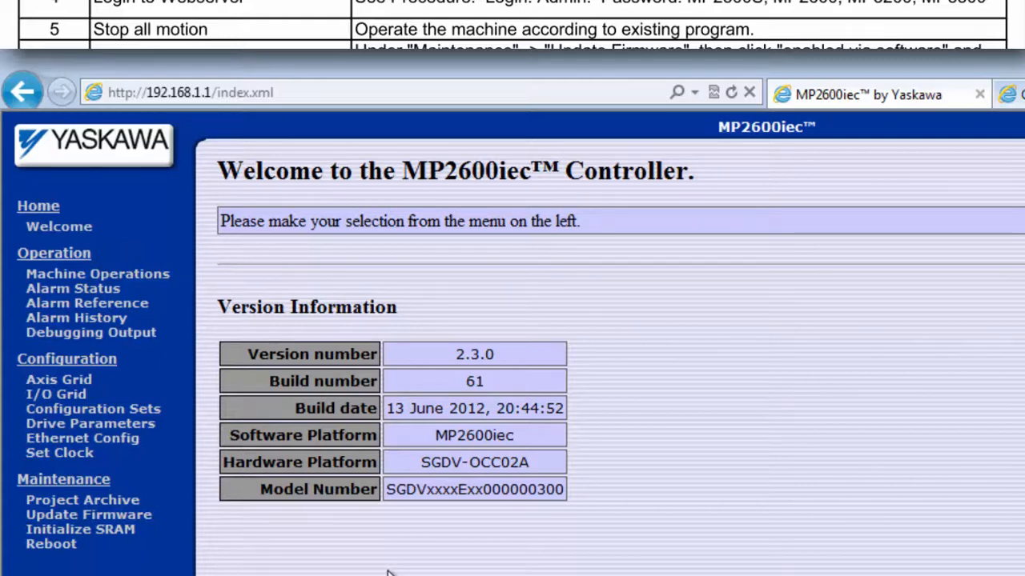
Step: On the Update Firmware page, enable supervisor mode via software and confirm the controller reboot
left_click(149, 281)
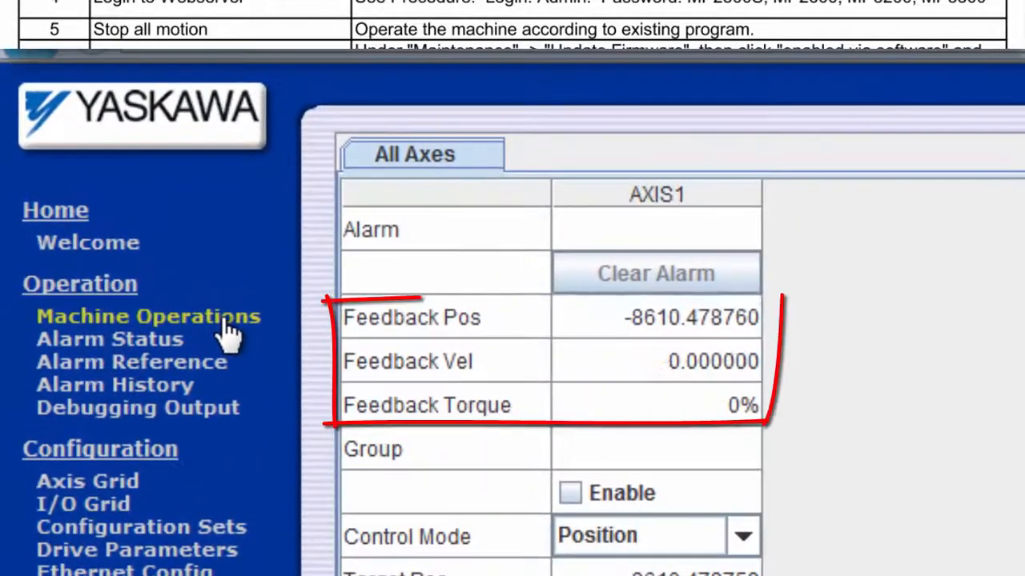
left_click(65, 245)
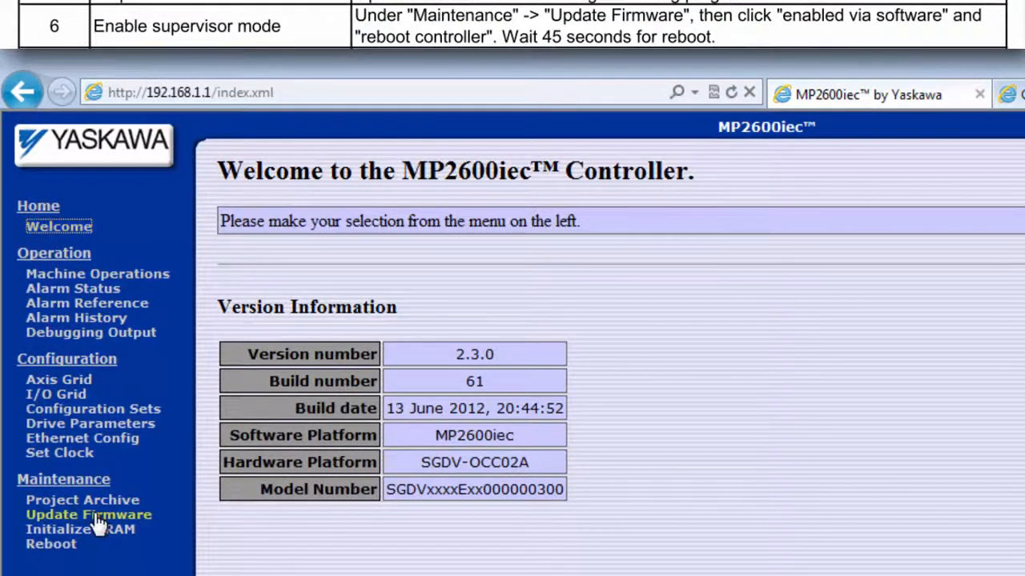
left_click(97, 516)
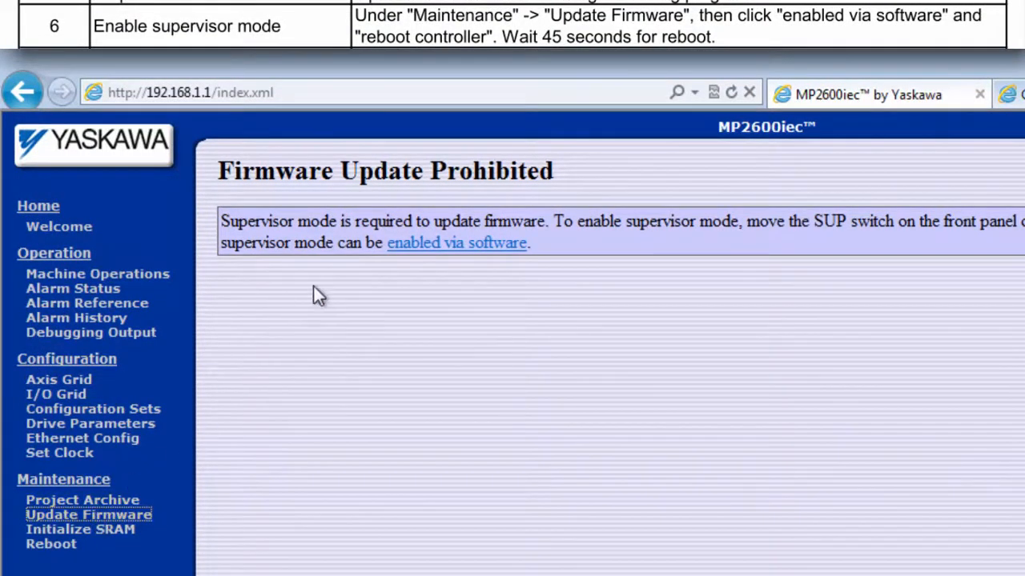
left_click(436, 244)
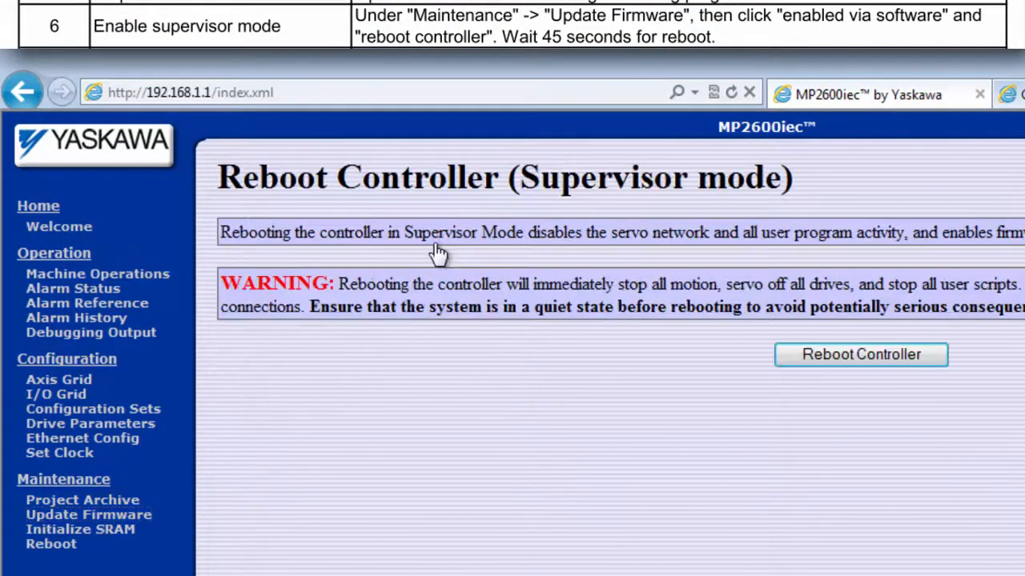
left_click(851, 359)
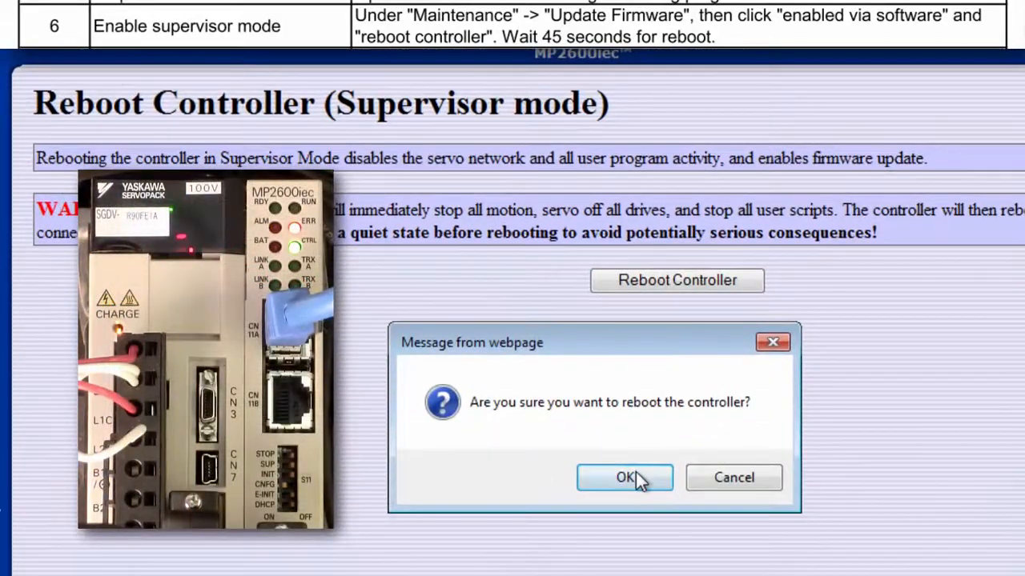
left_click(636, 471)
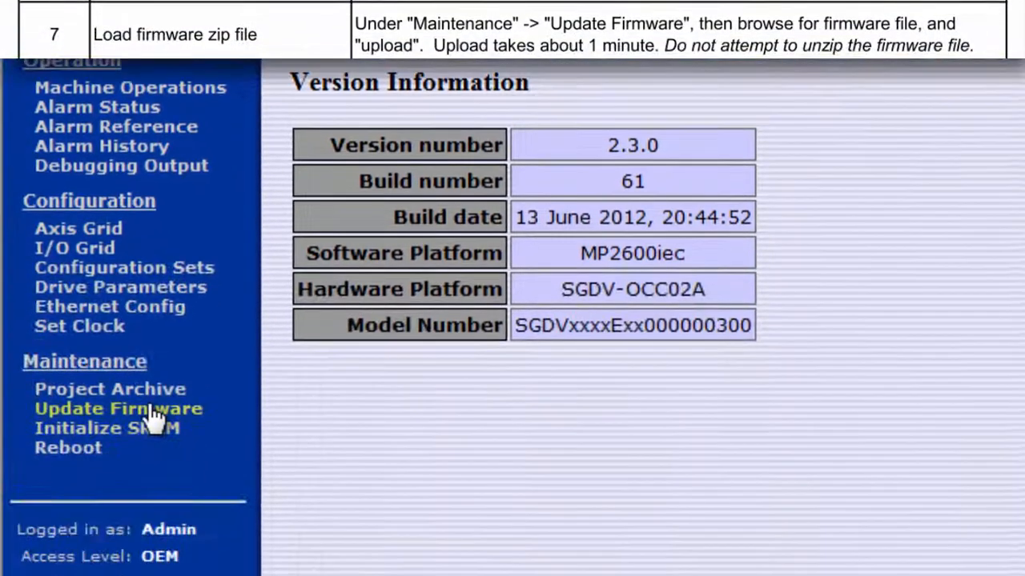
Step: Upload MP2600_firmware_2-6-0-149.zip from Downloads and confirm the 2.6.0 firmware update
left_click(153, 410)
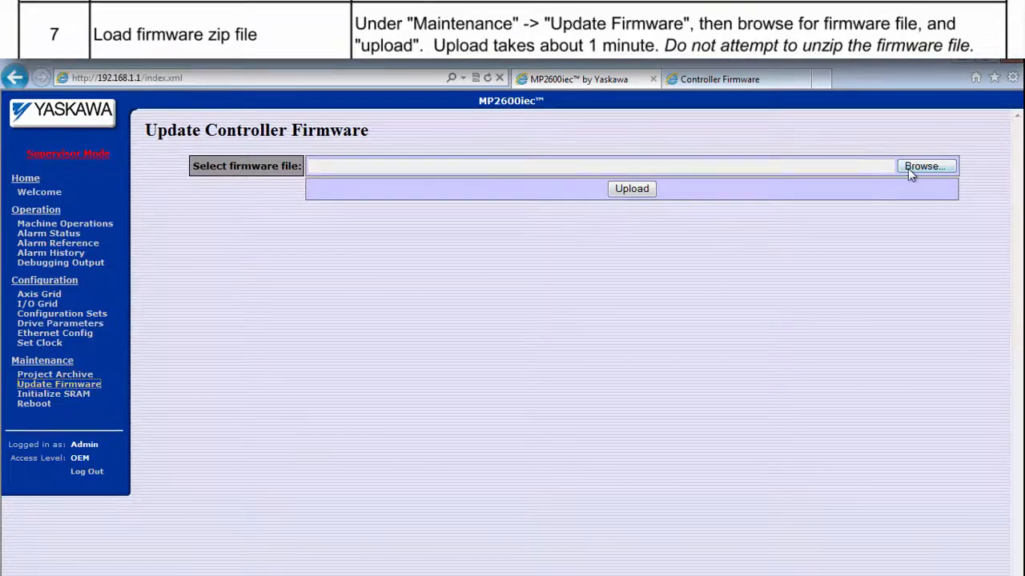
left_click(915, 167)
left_click(71, 168)
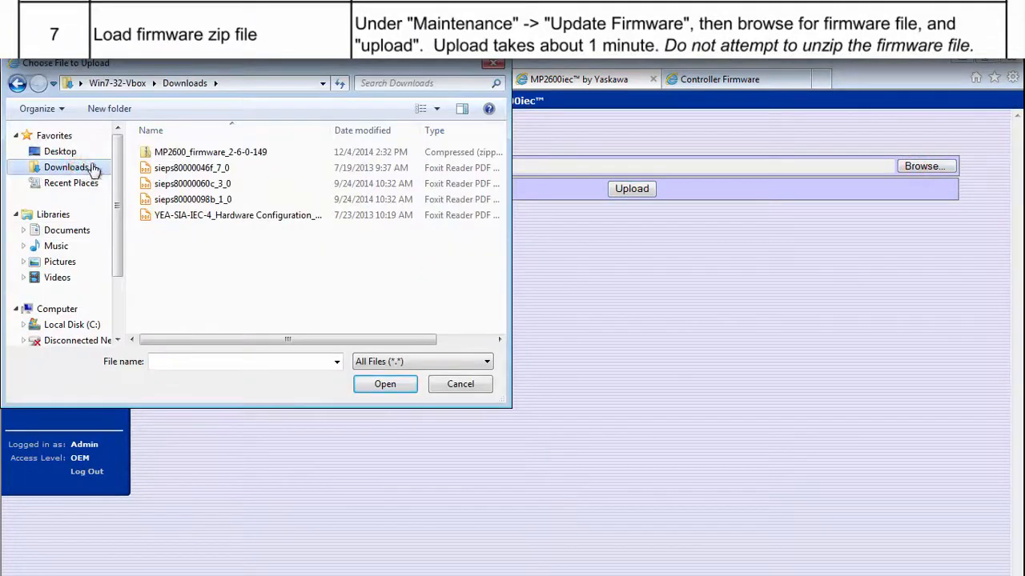
left_click(164, 152)
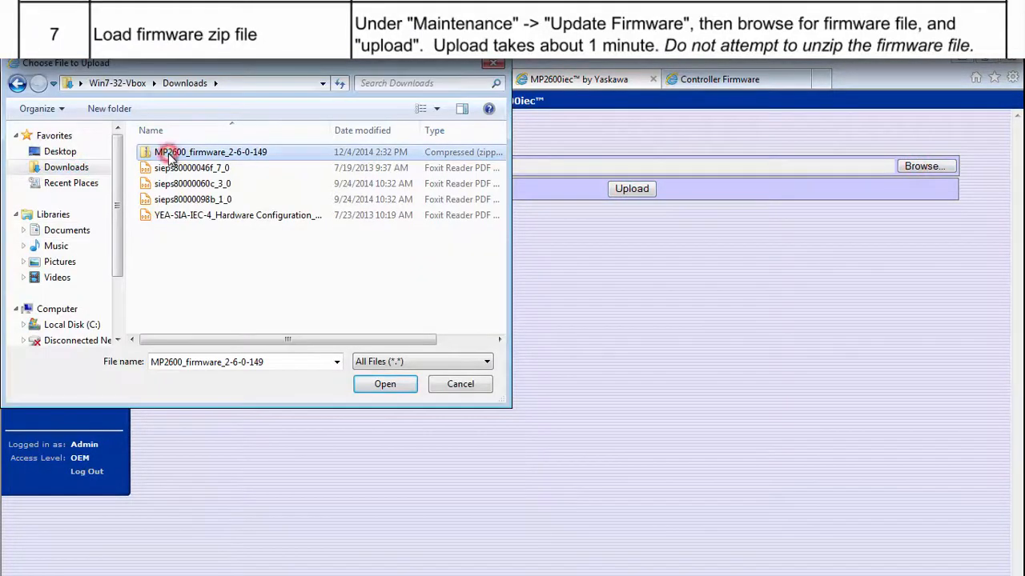
left_click(385, 385)
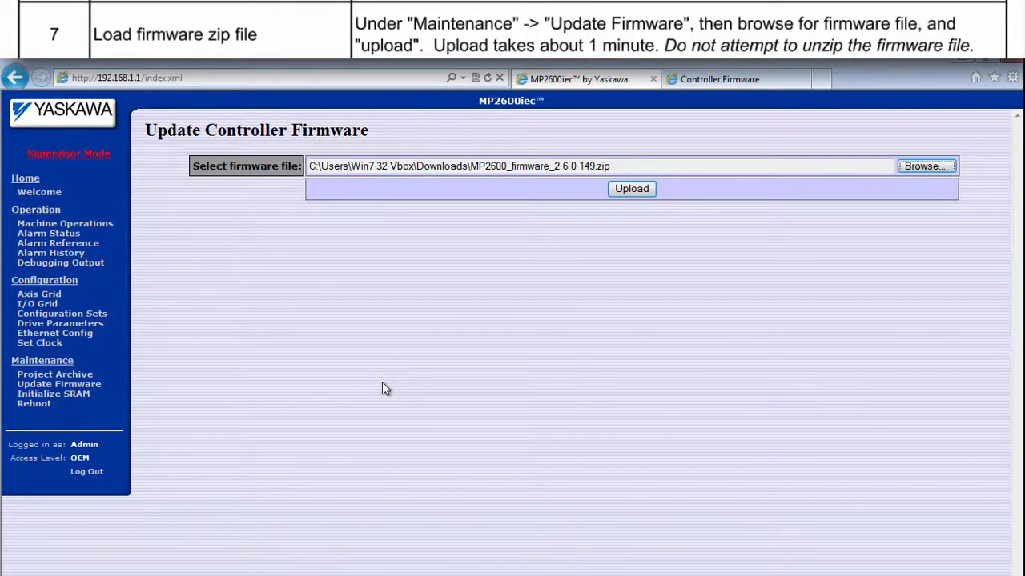
left_click(620, 190)
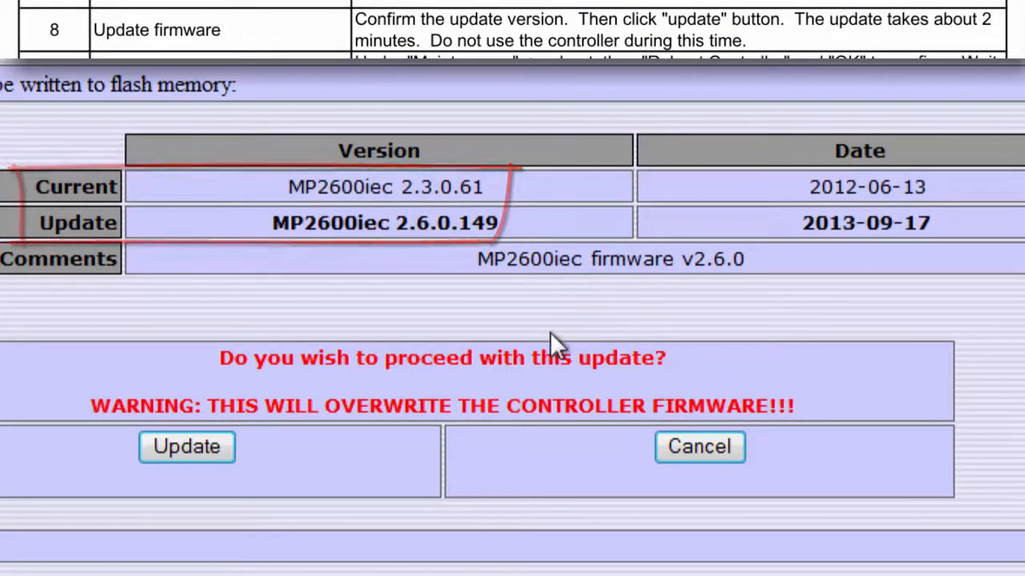
left_click(212, 453)
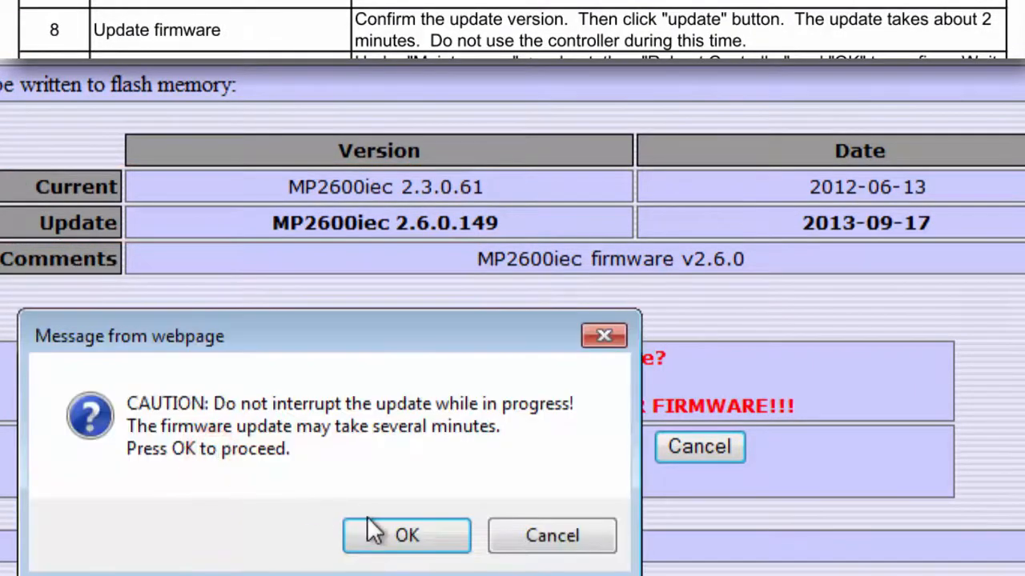
left_click(396, 538)
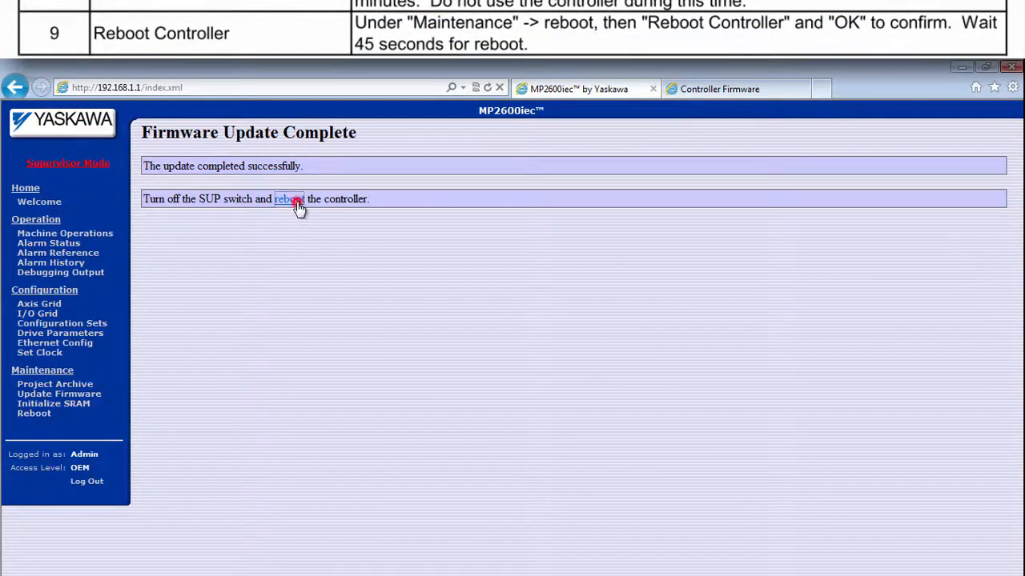
Step: Reboot the controller so it comes up on firmware 2.6.0 build 149
left_click(290, 199)
left_click(542, 223)
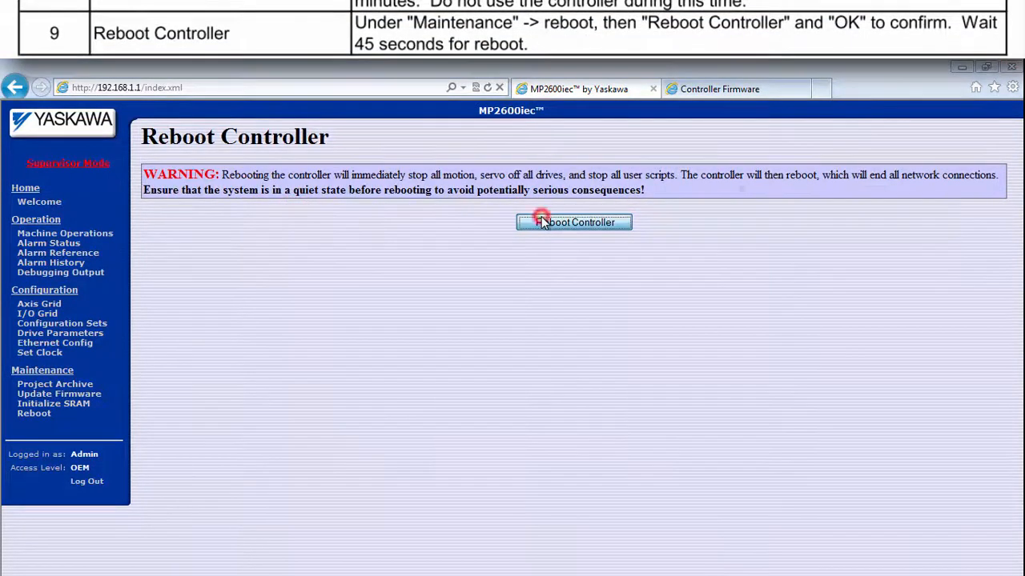
left_click(545, 393)
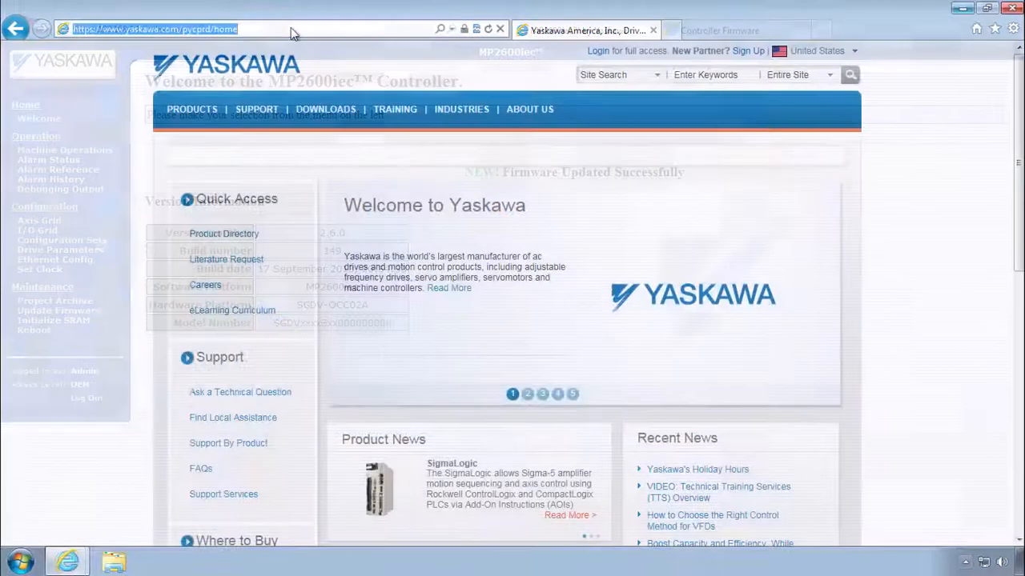
Step: Go to yaskawa.com/iec and browse Documents, Software & Firmware, then Support's eLearning Curriculum listings
type("yaskawa.com/iec")
key("Return")
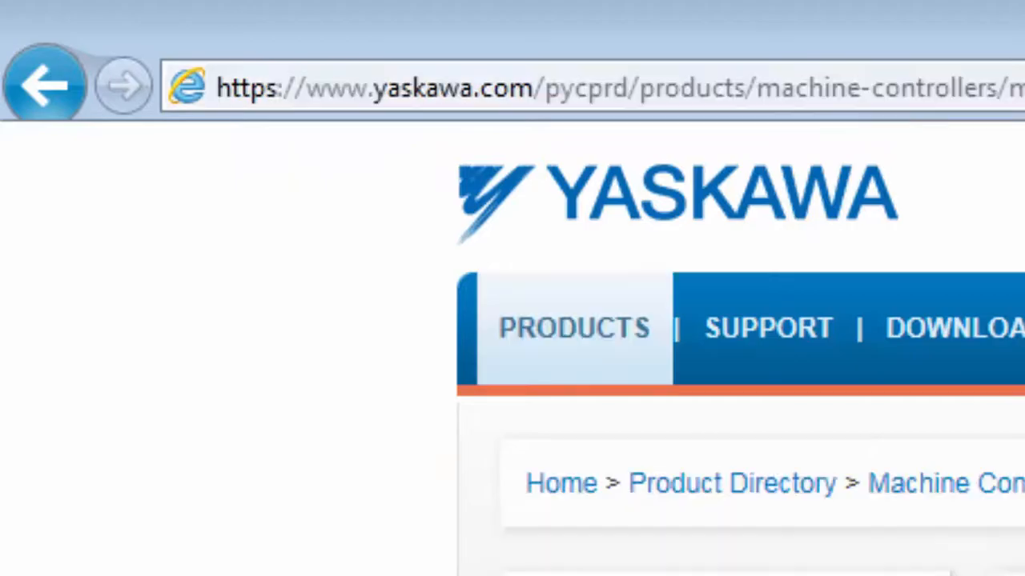
scroll(592, 141, "down", 5)
left_click(682, 299)
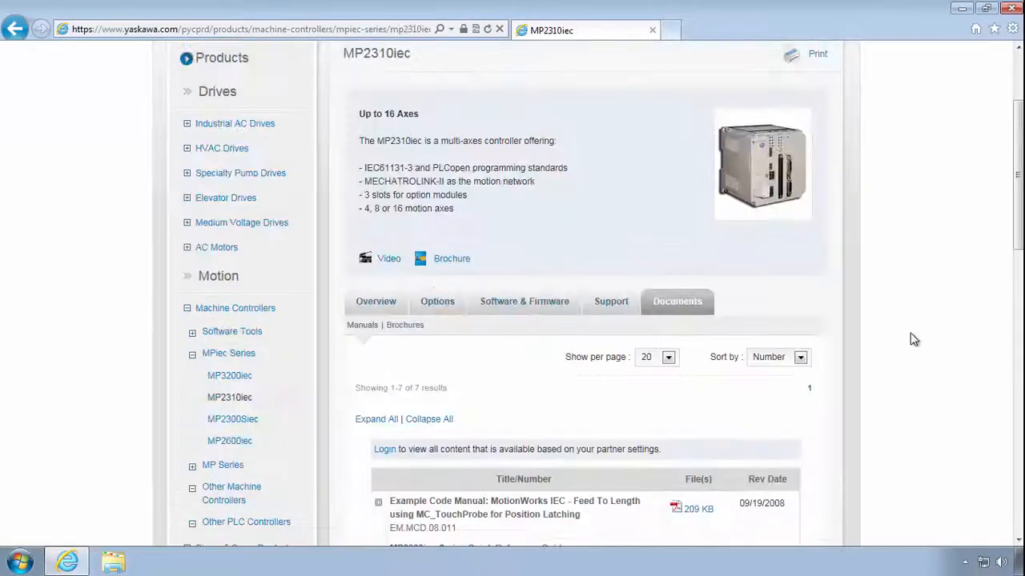
left_click(525, 302)
scroll(521, 345, "down", 2)
left_click(610, 151)
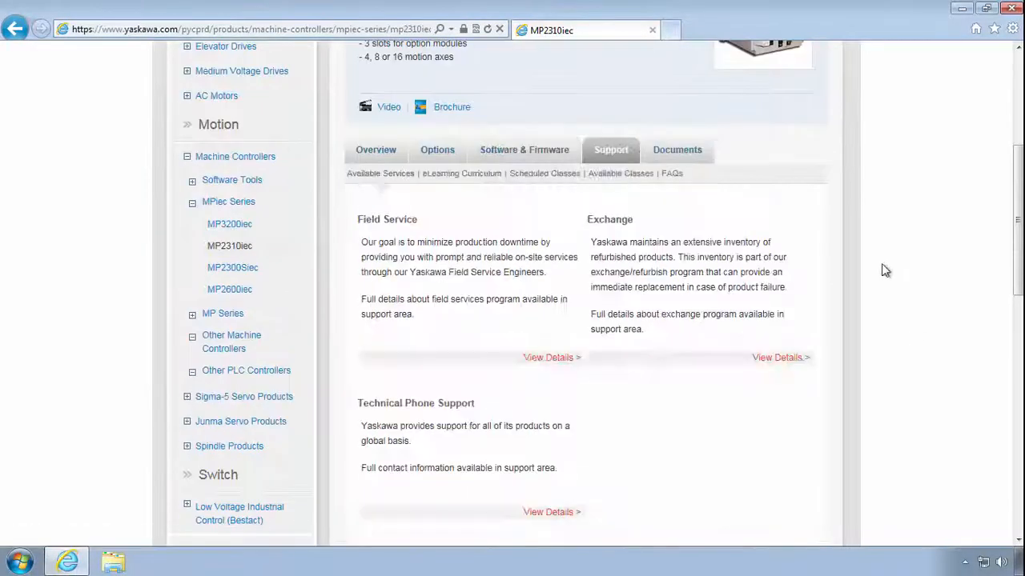
left_click(462, 174)
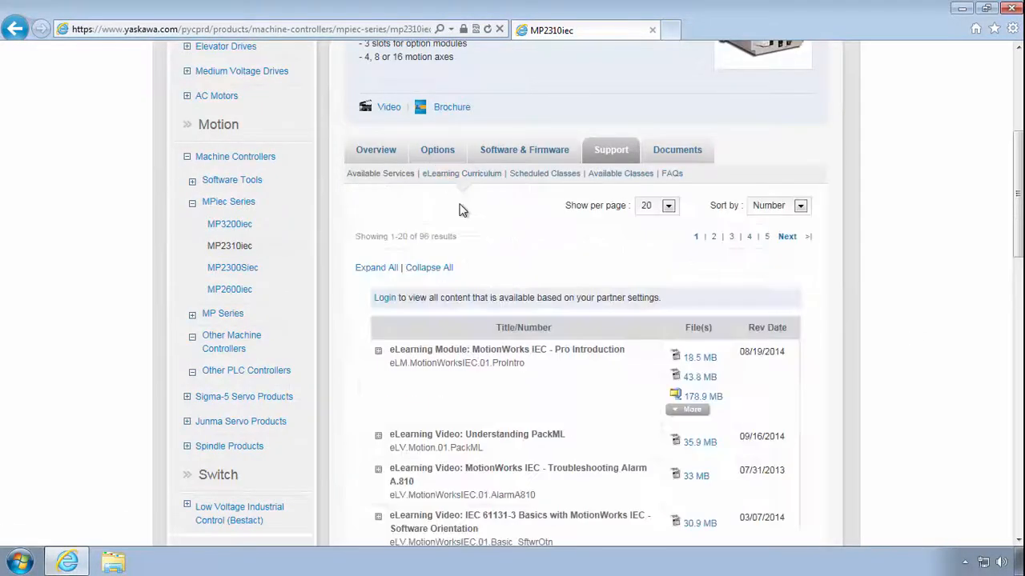